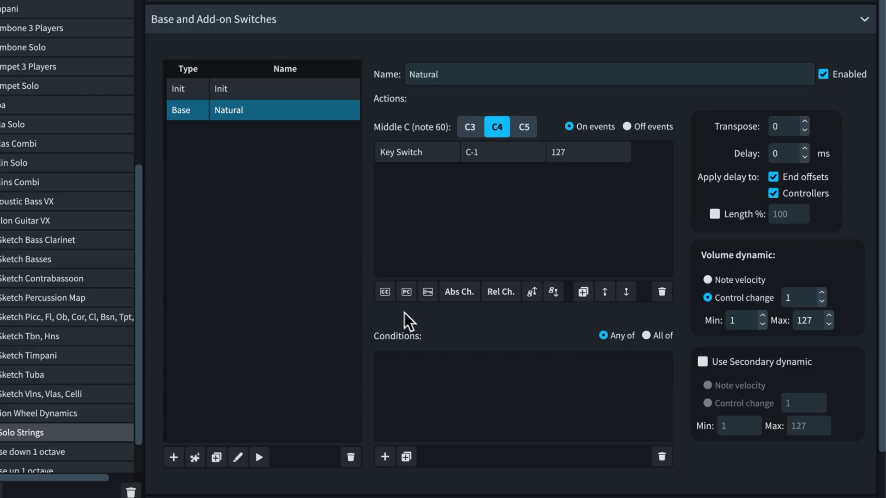
# Step: Add a control change action to the Natural base switch with controller 21 and value 127
pyautogui.click(389, 298)
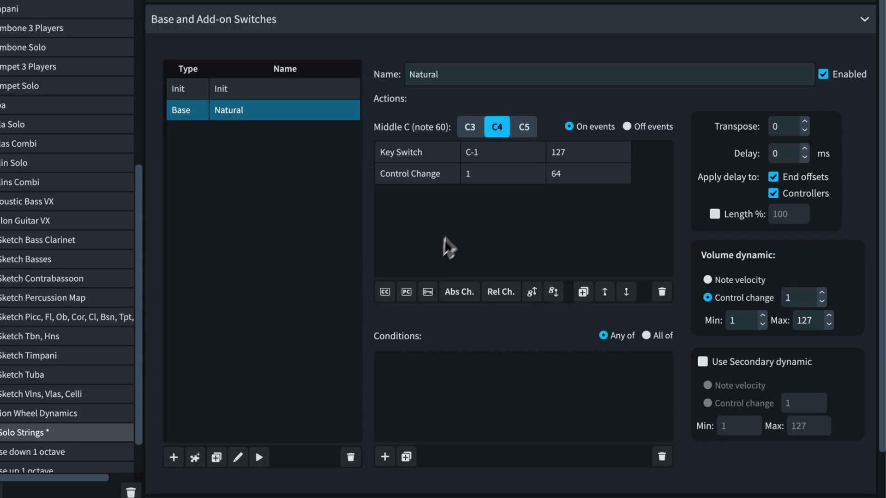
pyautogui.doubleClick(472, 177)
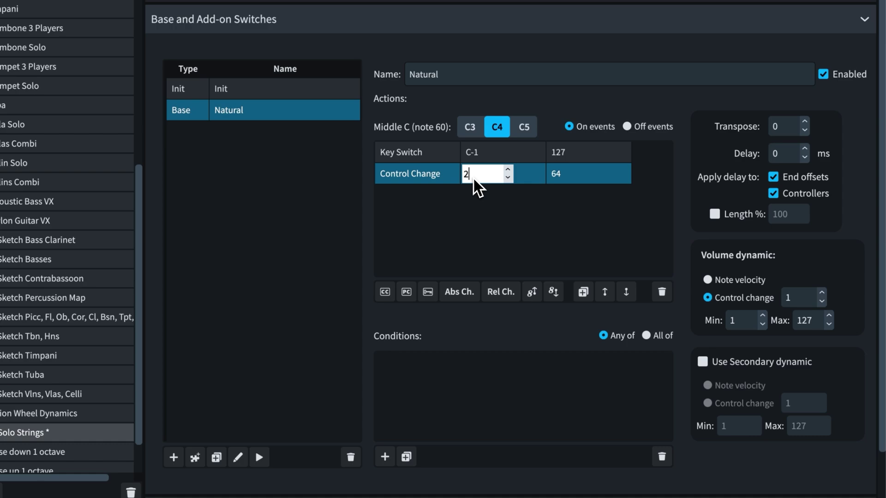
pyautogui.press('Return')
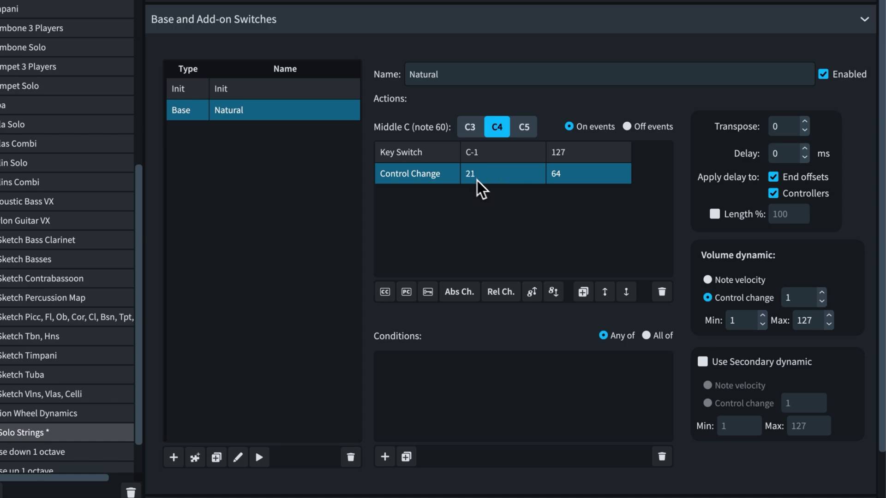
pyautogui.doubleClick(558, 178)
pyautogui.write('127')
pyautogui.press('Return')
pyautogui.press('Up')
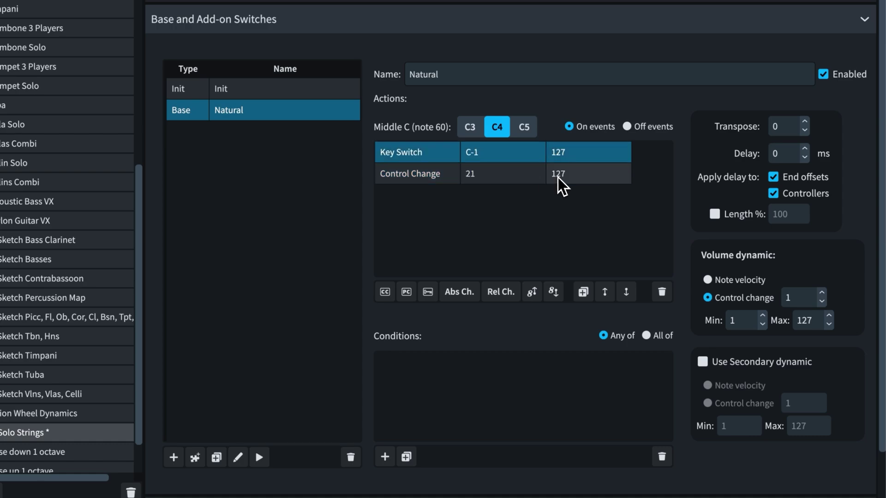
# Step: Add a Non vibrato add-on switch ('non vib') whose on event sends CC 21 at value 0
pyautogui.click(201, 464)
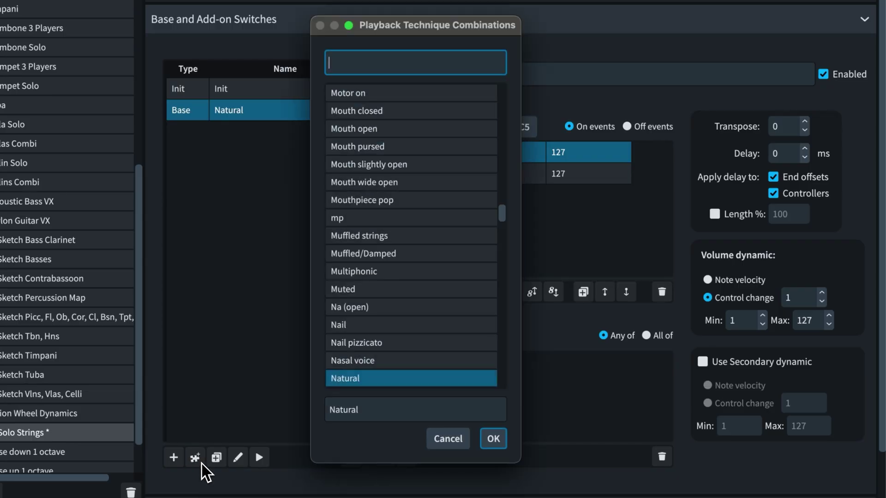
pyautogui.write('non vib')
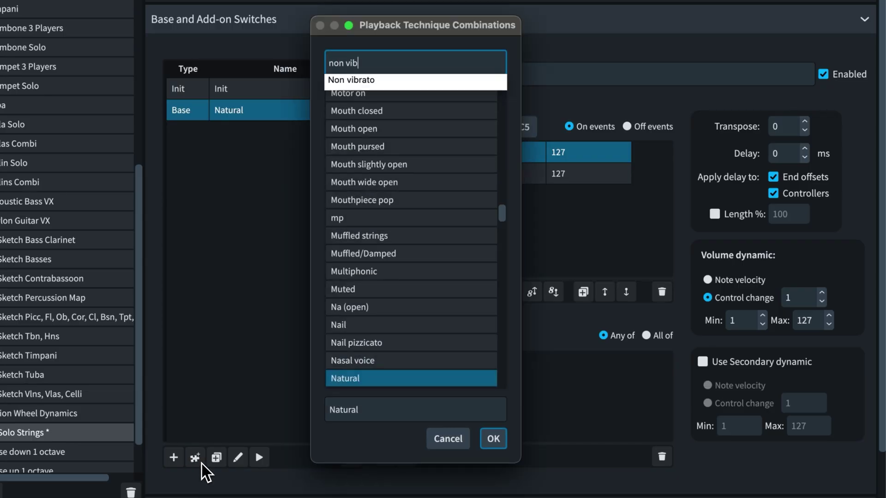
pyautogui.press('Return')
pyautogui.press('Return')
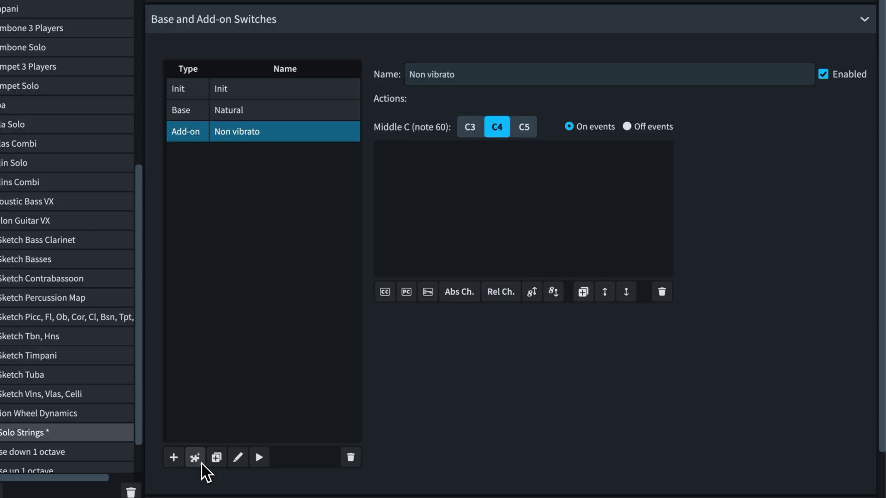
pyautogui.click(386, 296)
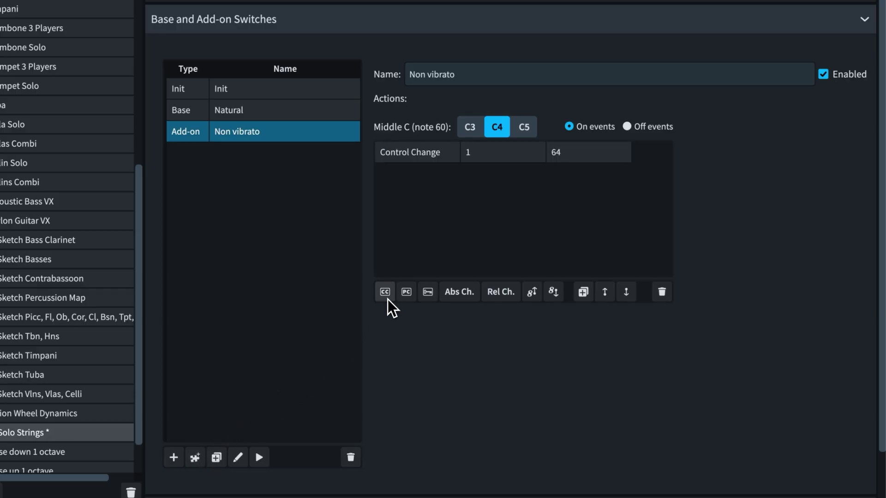
pyautogui.doubleClick(471, 155)
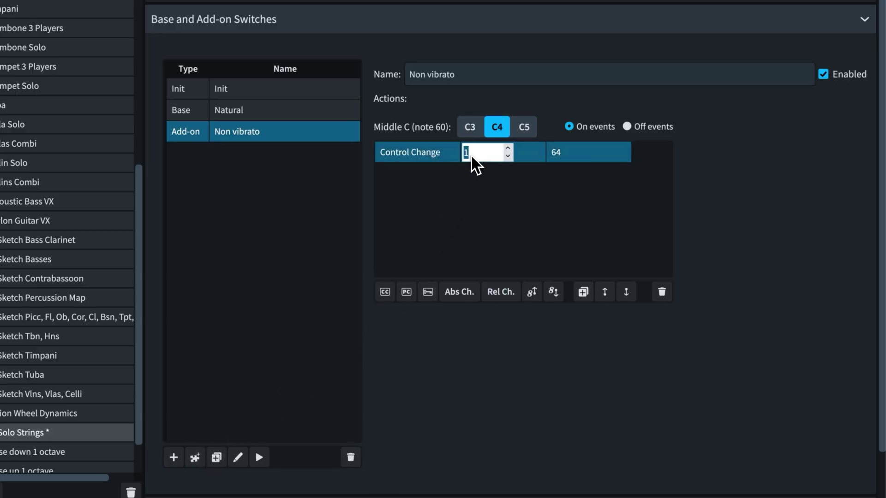
pyautogui.write('21')
pyautogui.press('Return')
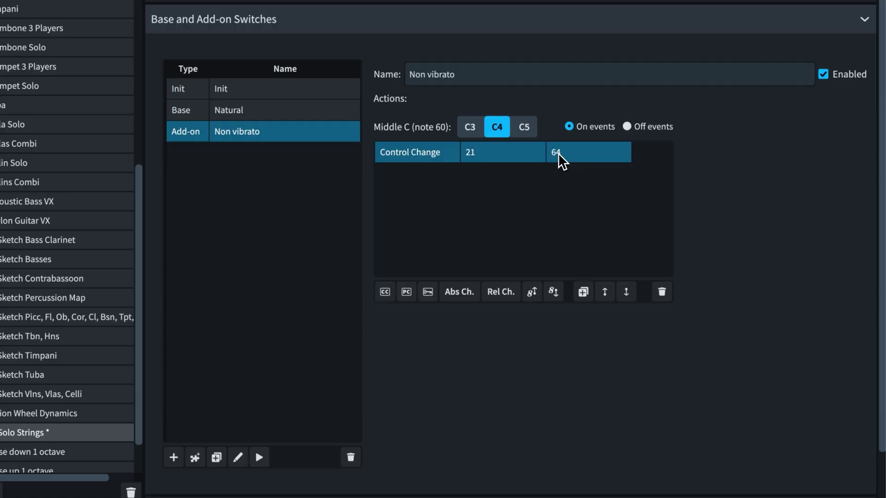
pyautogui.doubleClick(559, 153)
pyautogui.write('0')
pyautogui.press('Return')
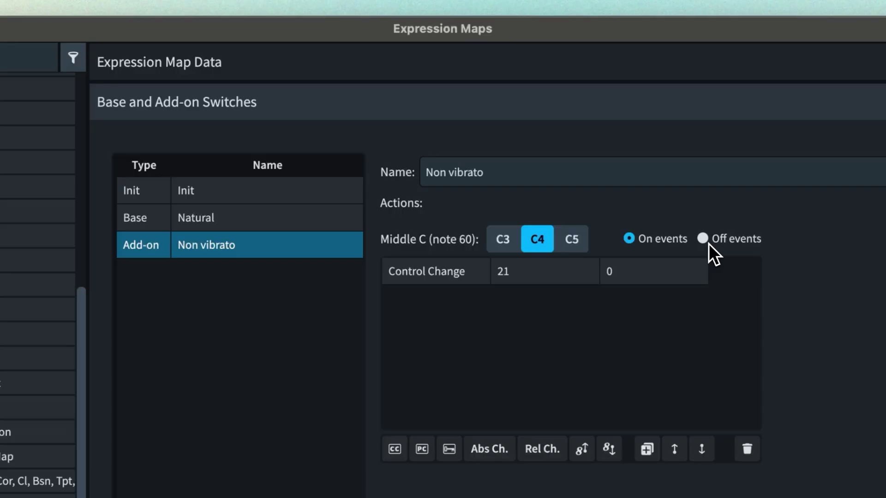
# Step: Add a control change action with controller 21 (value 127) to Non vibrato's off events
pyautogui.click(703, 238)
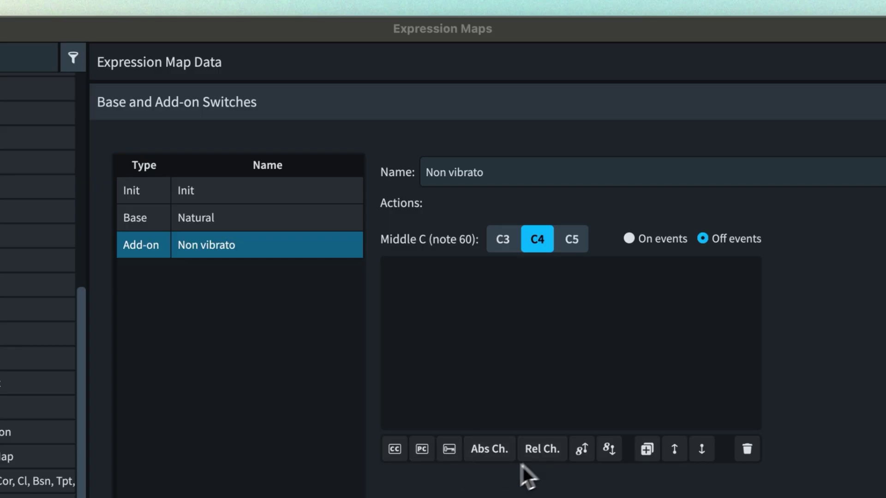
pyautogui.click(396, 457)
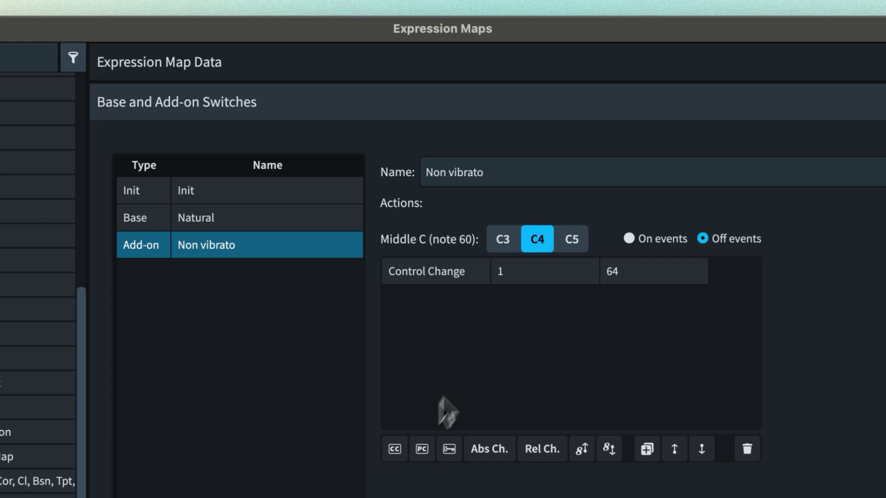
pyautogui.doubleClick(501, 278)
pyautogui.write('21')
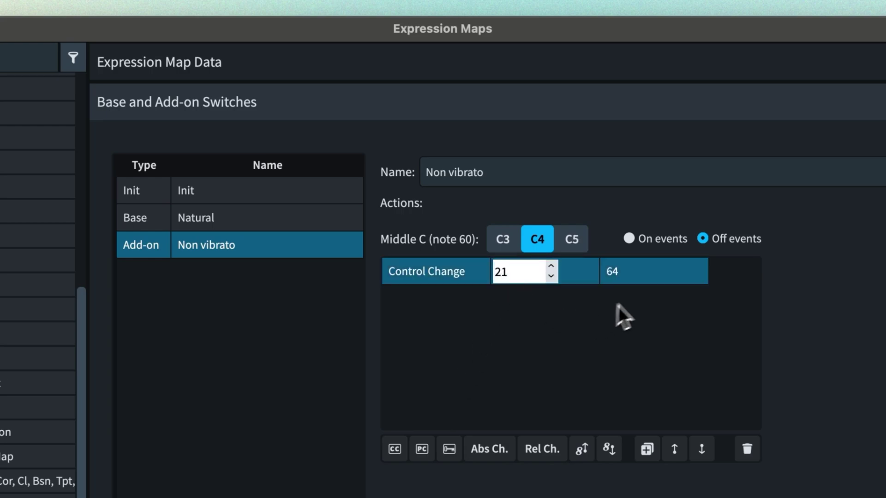
pyautogui.click(624, 273)
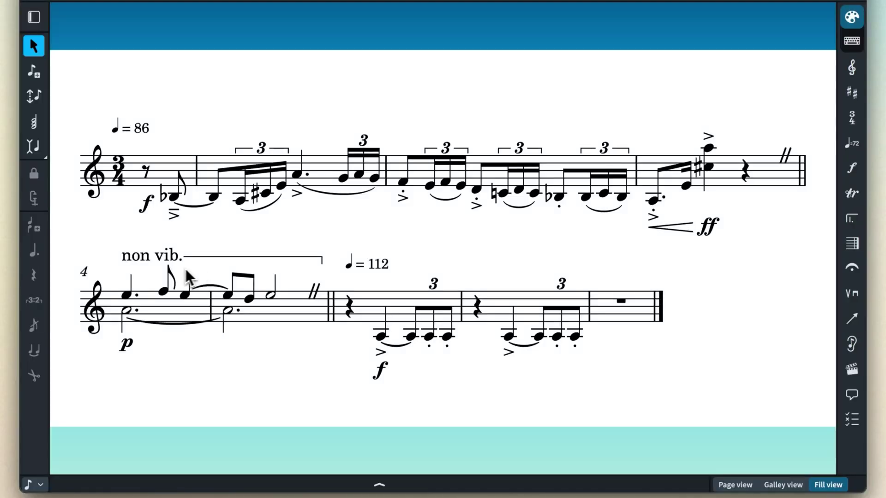
# Step: Review the non vib. passage alongside the Non vibrato control change and its off event
pyautogui.click(145, 266)
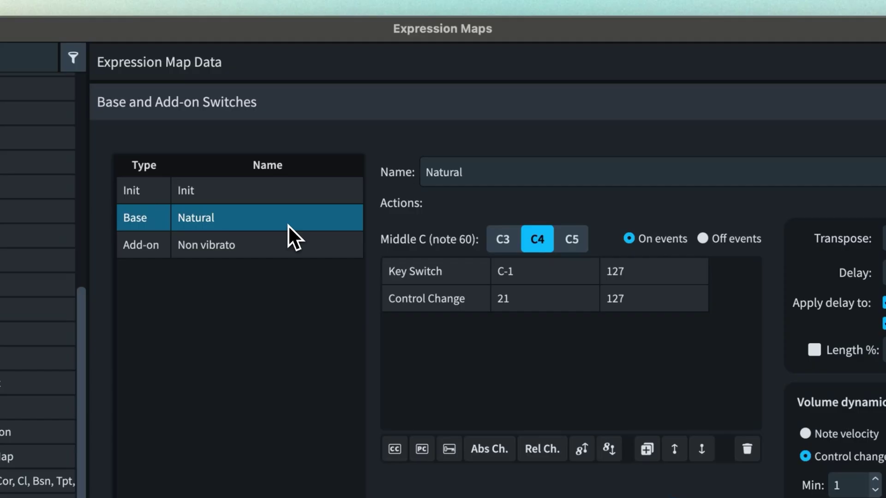
pyautogui.click(306, 248)
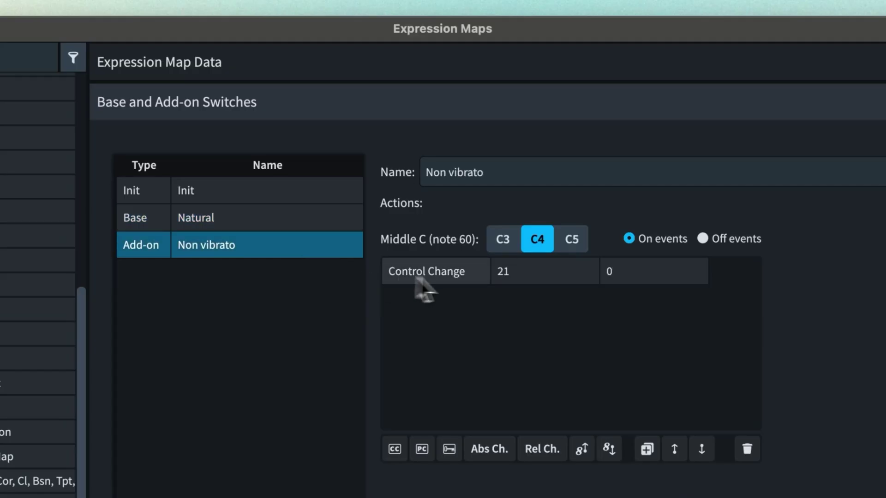
pyautogui.click(471, 278)
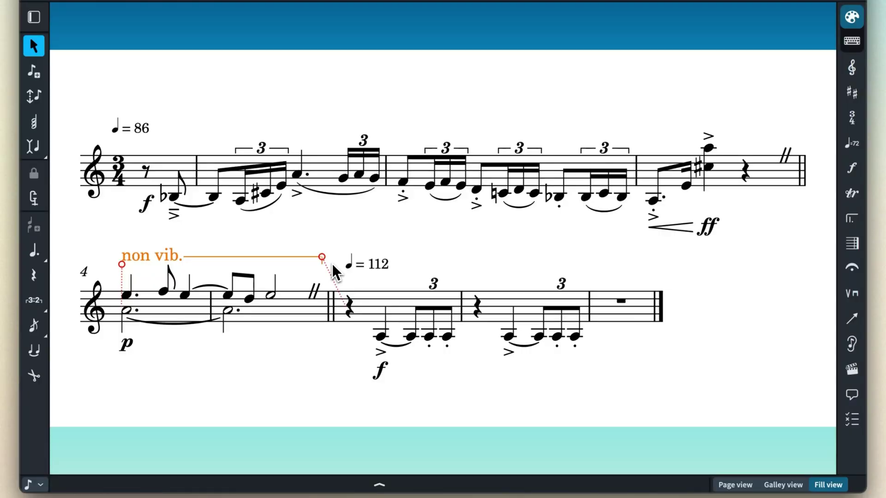
pyautogui.click(350, 307)
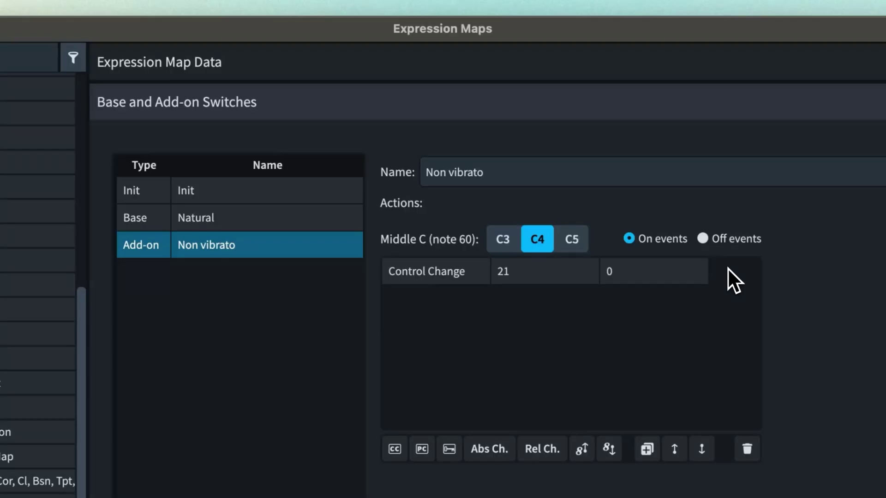
pyautogui.click(703, 239)
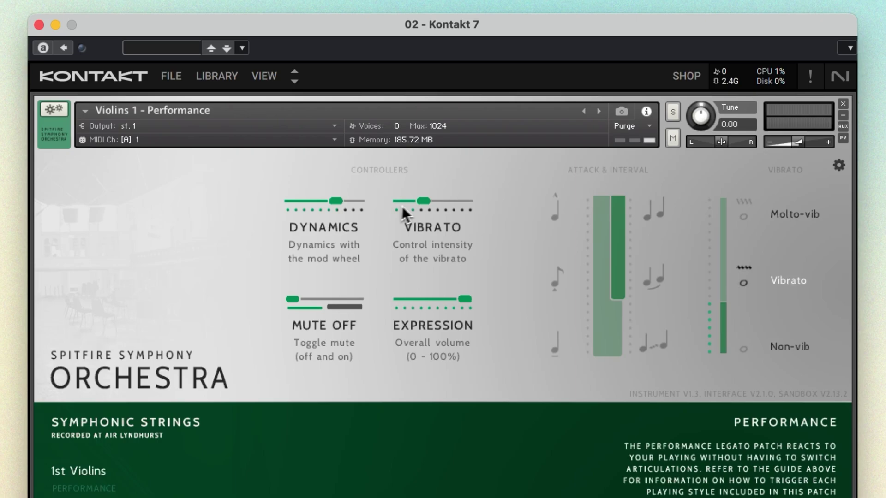
# Step: Drag the Violins 1 VIBRATO slider fully right to Molto-vib
pyautogui.moveTo(463, 197)
pyautogui.mouseDown()
pyautogui.moveTo(515, 195)
pyautogui.moveTo(462, 203)
pyautogui.mouseUp()
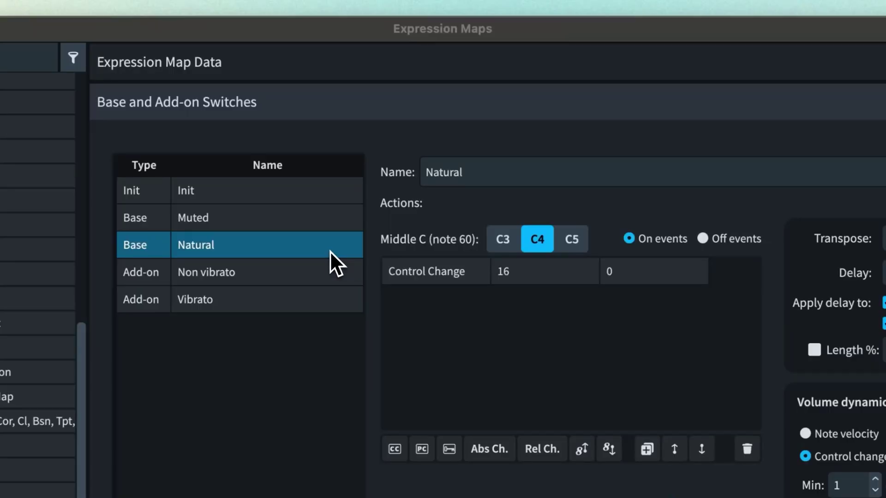
# Step: Check Init's CC 21 at 64, then review the Non vibrato and Vibrato off-event control changes
pyautogui.click(286, 193)
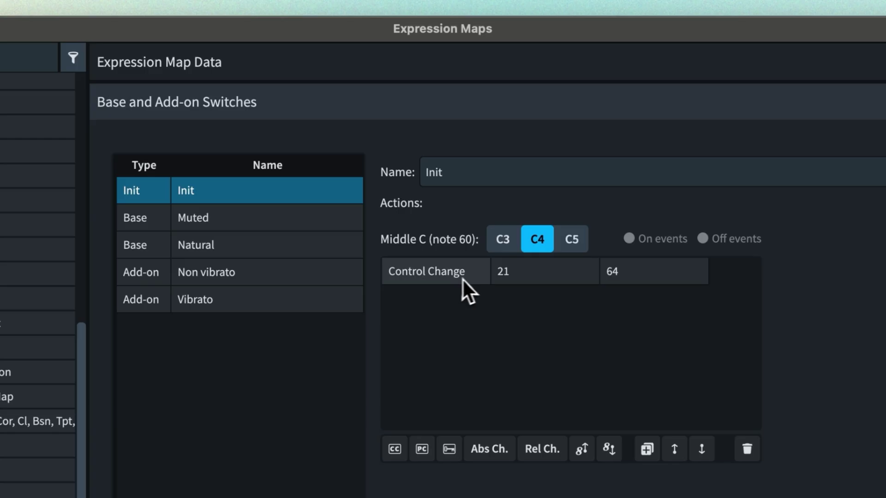
pyautogui.click(644, 281)
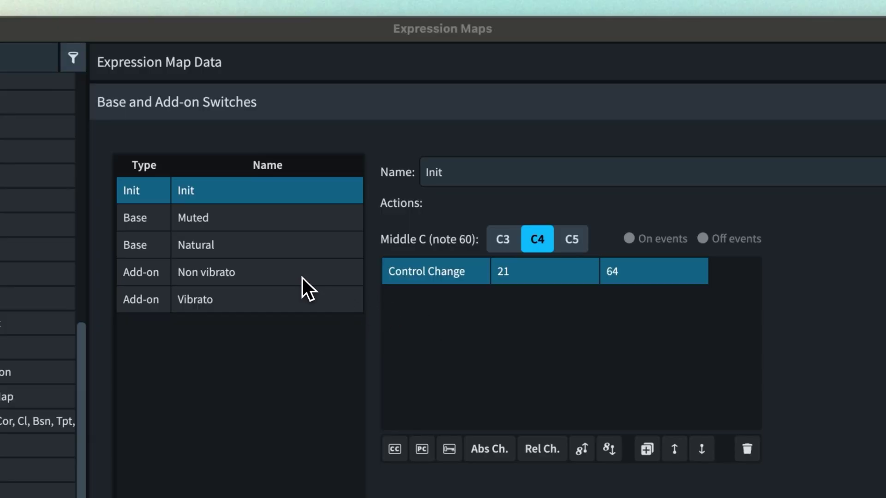
pyautogui.click(302, 276)
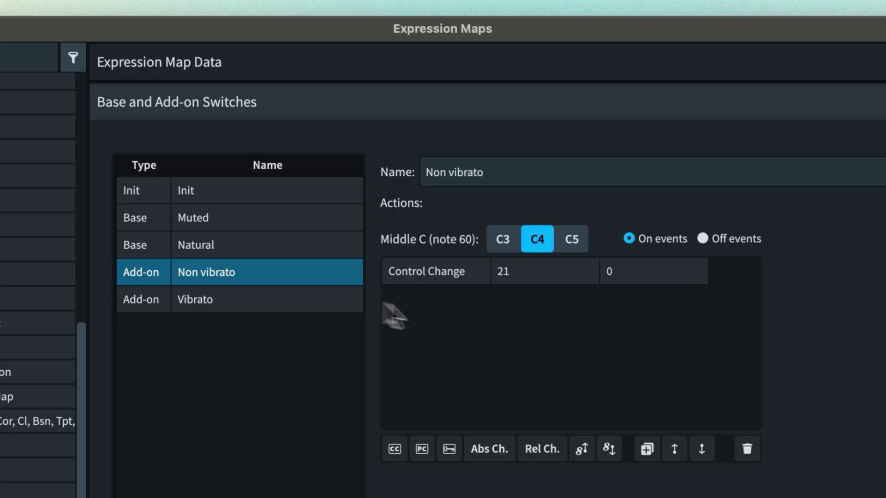
pyautogui.click(711, 244)
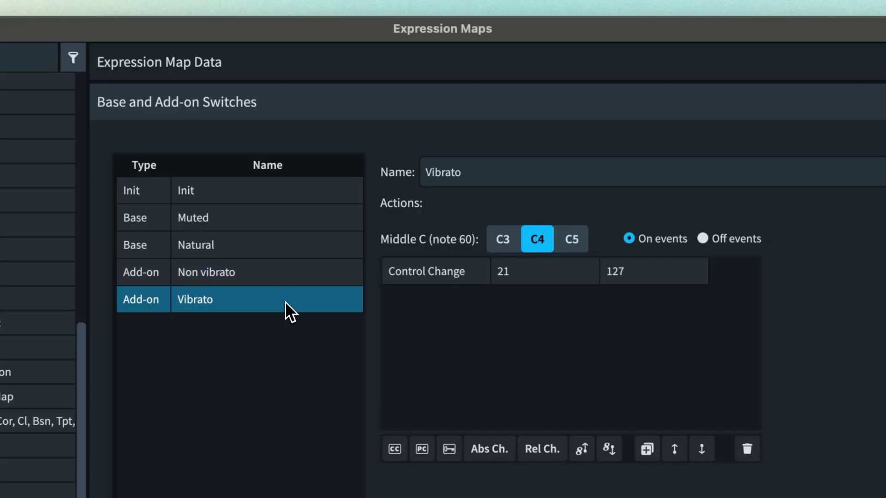
pyautogui.click(466, 279)
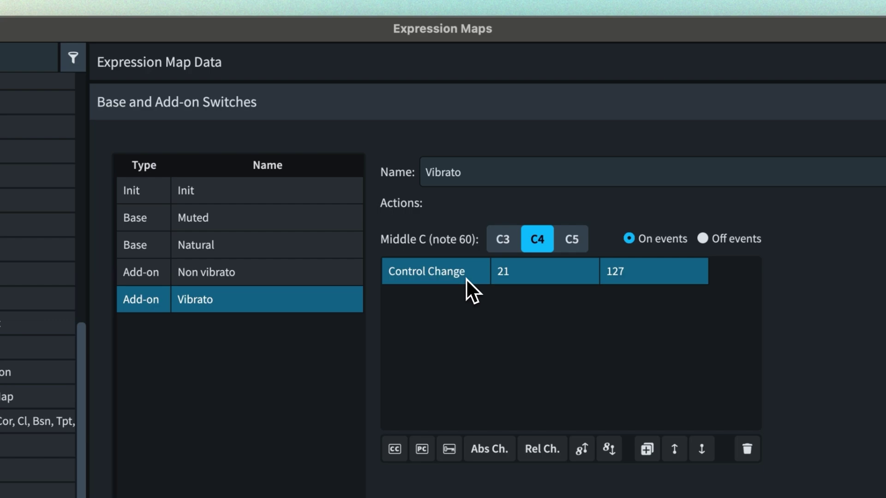
pyautogui.click(703, 239)
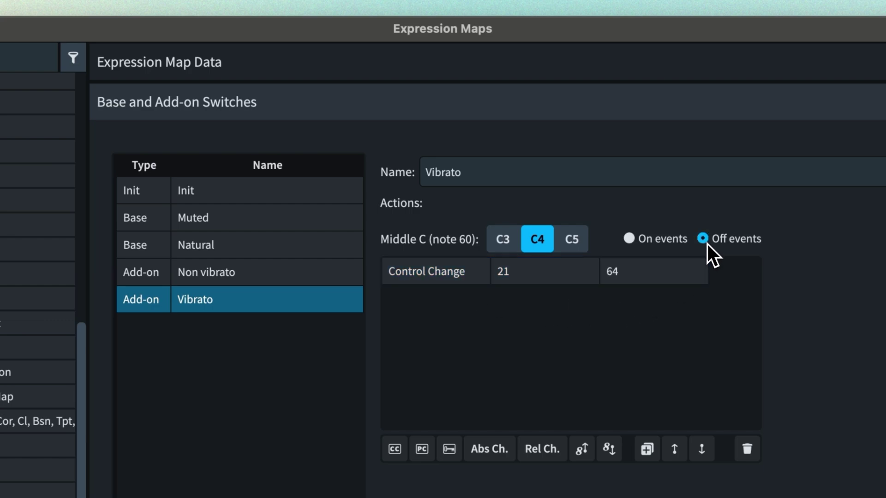
pyautogui.click(637, 277)
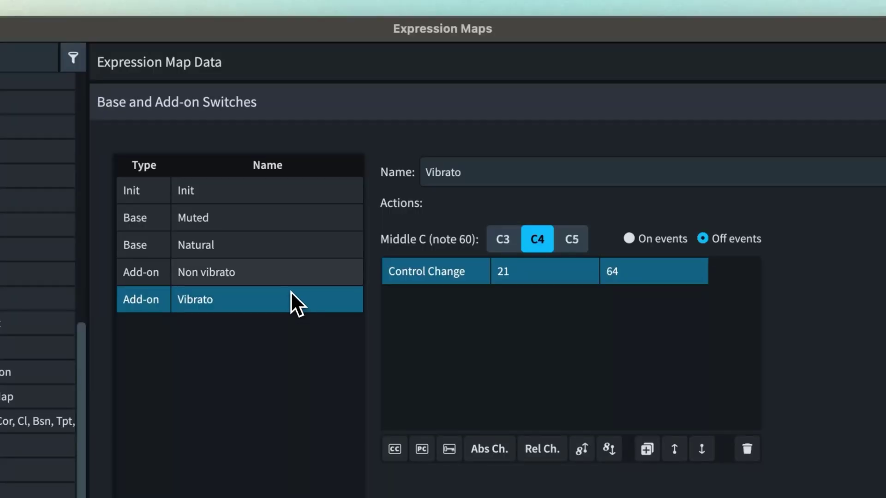
# Step: Select the Muted base switch to review its settings
pyautogui.click(257, 224)
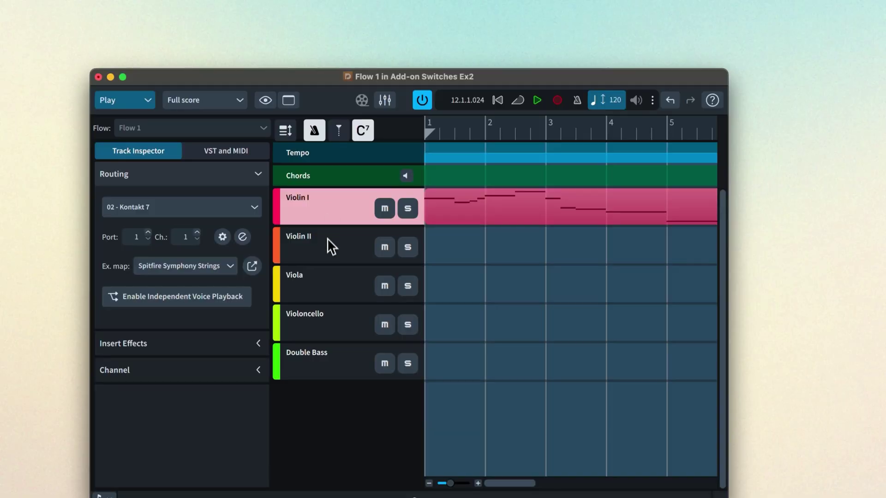
# Step: Assign Spitfire Symphony Strings to Violin II and Viola, then open Violoncello's expression map list
pyautogui.click(327, 245)
pyautogui.click(231, 270)
pyautogui.scroll(-3, 283, 413)
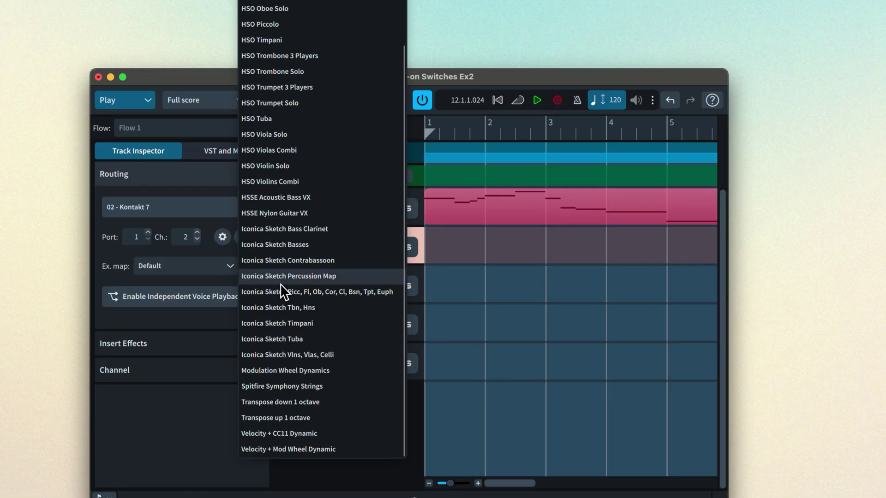
pyautogui.click(287, 387)
pyautogui.click(309, 295)
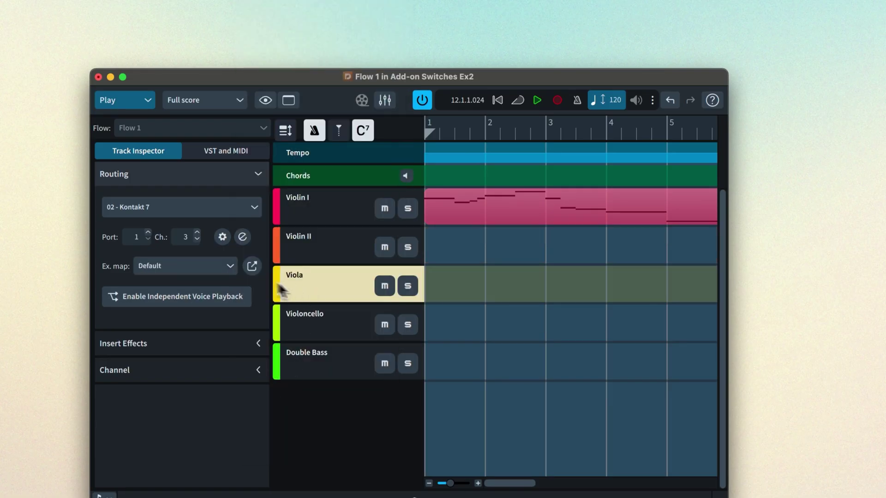
pyautogui.click(231, 267)
pyautogui.scroll(-5, 290, 297)
pyautogui.click(289, 388)
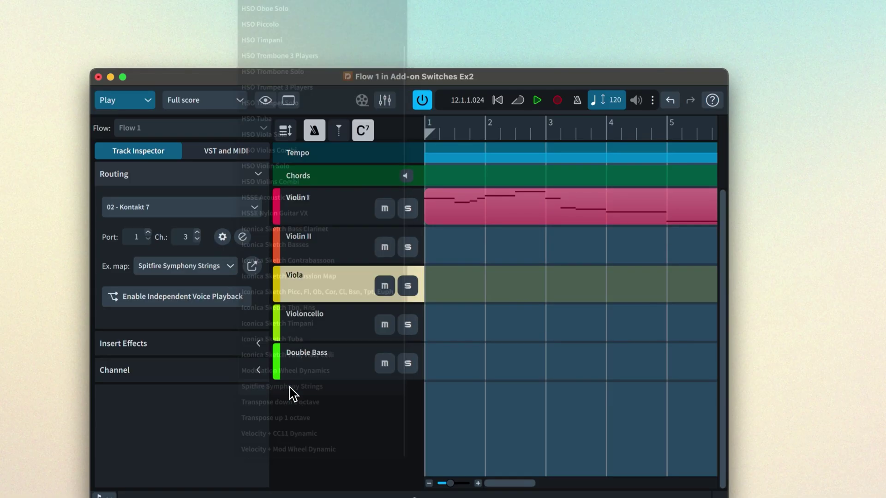
pyautogui.click(311, 325)
pyautogui.click(229, 267)
pyautogui.scroll(-4, 309, 289)
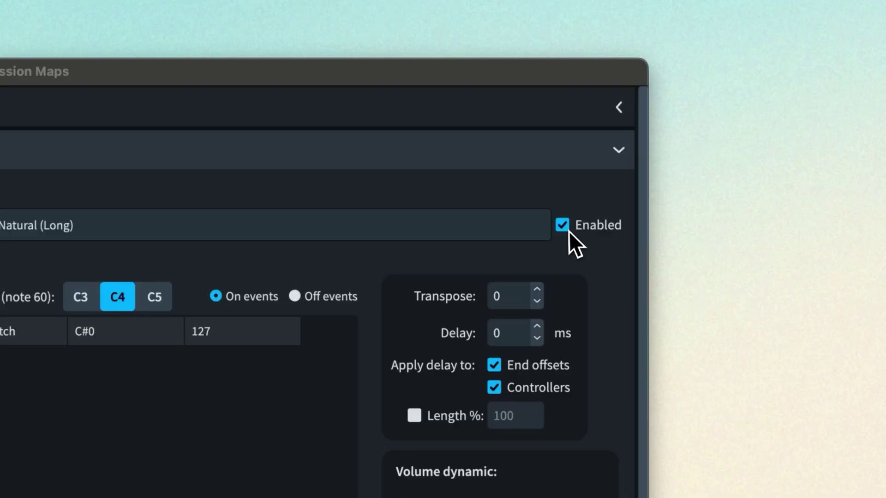
# Step: Uncheck Enabled for the Natural (Long) base switch
pyautogui.click(563, 225)
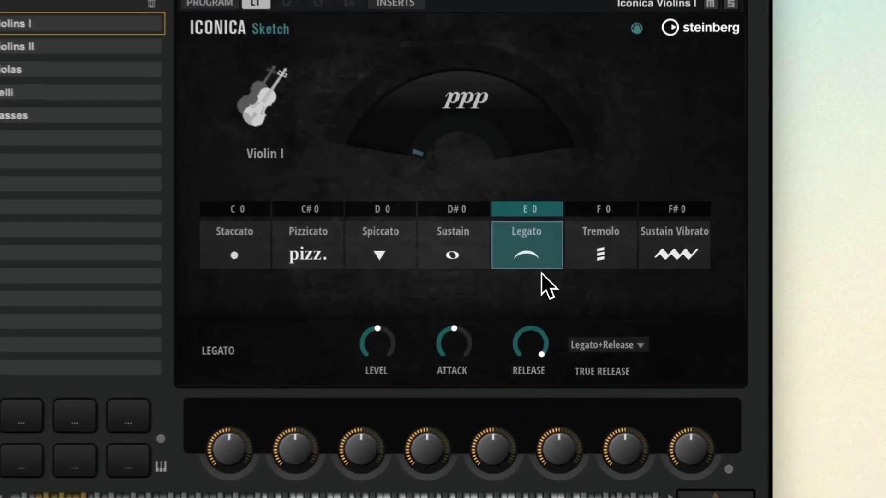
# Step: Switch the violin patch to Sustain, then inspect the Natural (Legato) and Natural (Long) switches
pyautogui.click(483, 266)
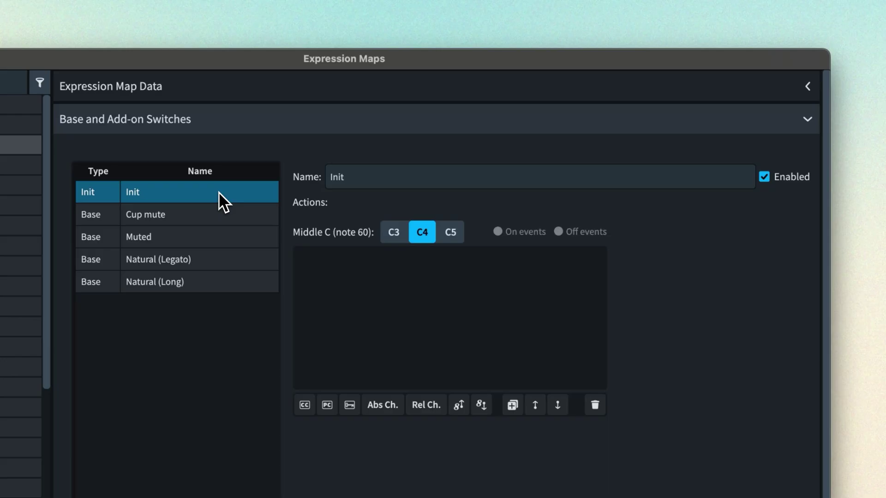
pyautogui.click(224, 264)
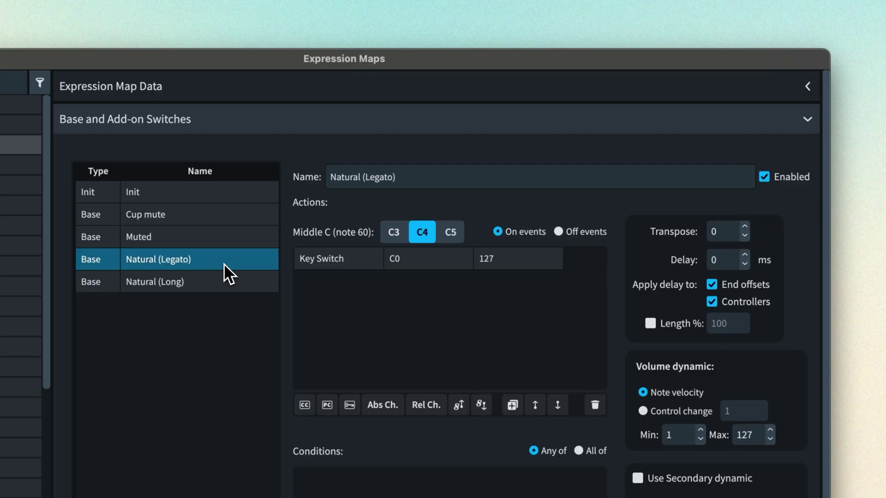
pyautogui.click(221, 288)
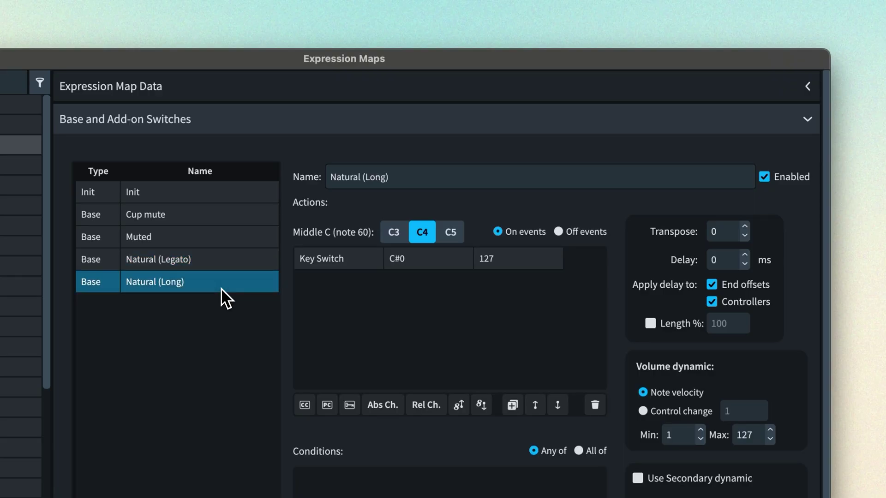